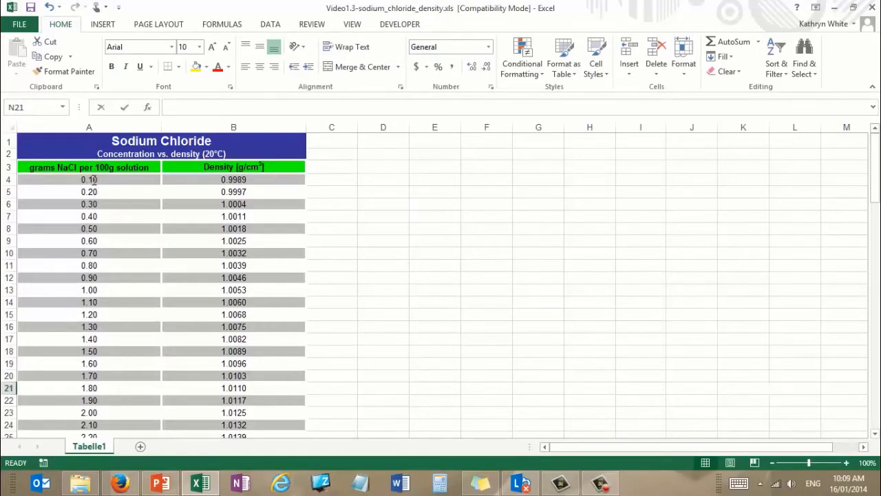
# Examine the concentration and density columns, including the first data row and the density header with its units
pyautogui.hscroll(1, 93, 179)
pyautogui.click(582, 455)
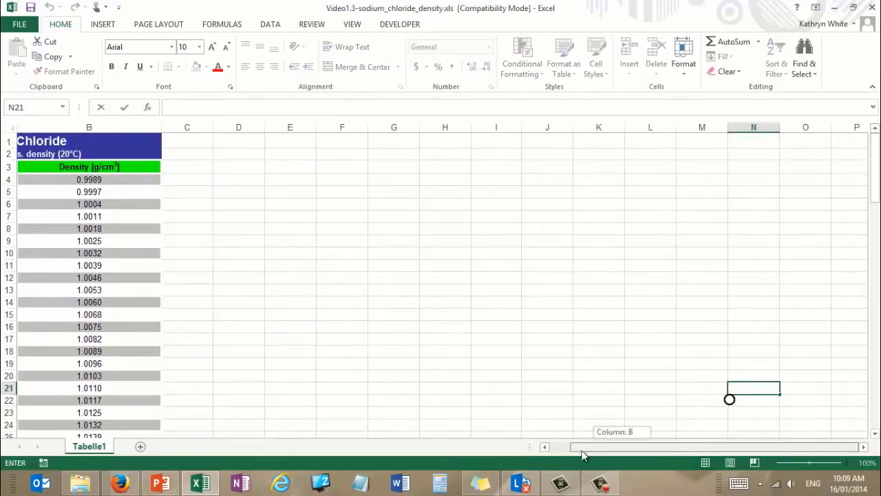
pyautogui.moveTo(582, 454); pyautogui.dragTo(187, 445)
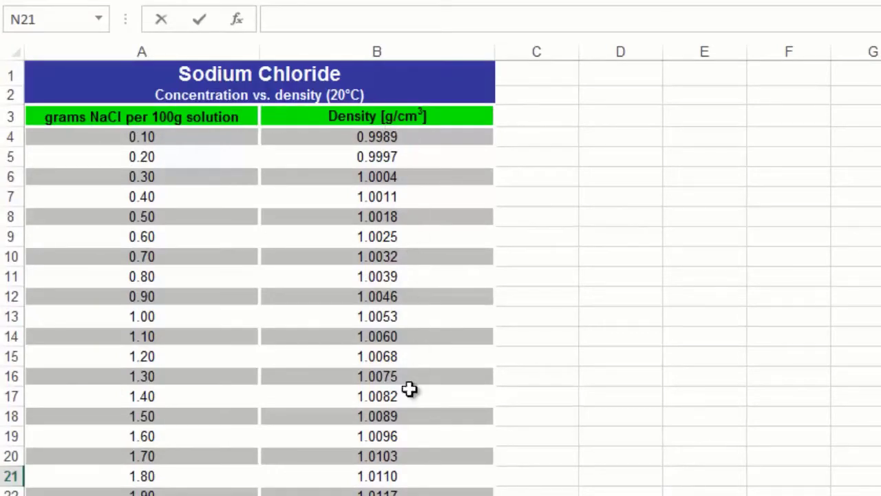
pyautogui.moveTo(173, 138); pyautogui.dragTo(363, 135)
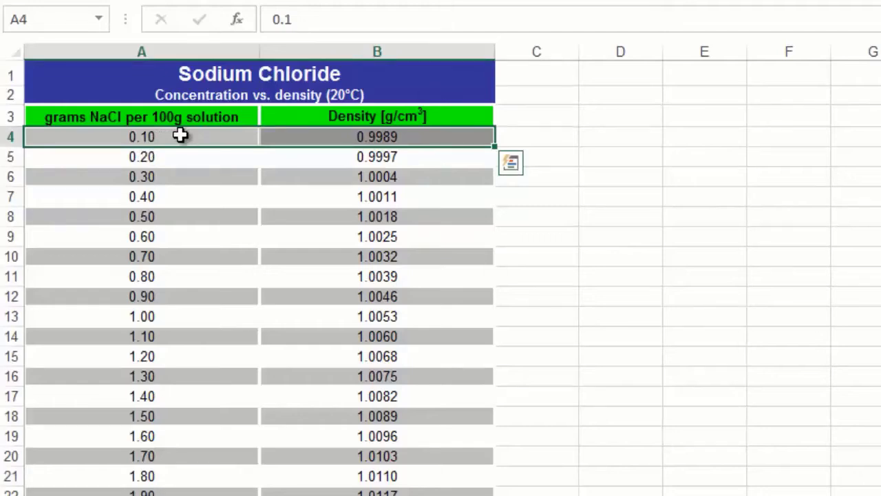
pyautogui.click(385, 136)
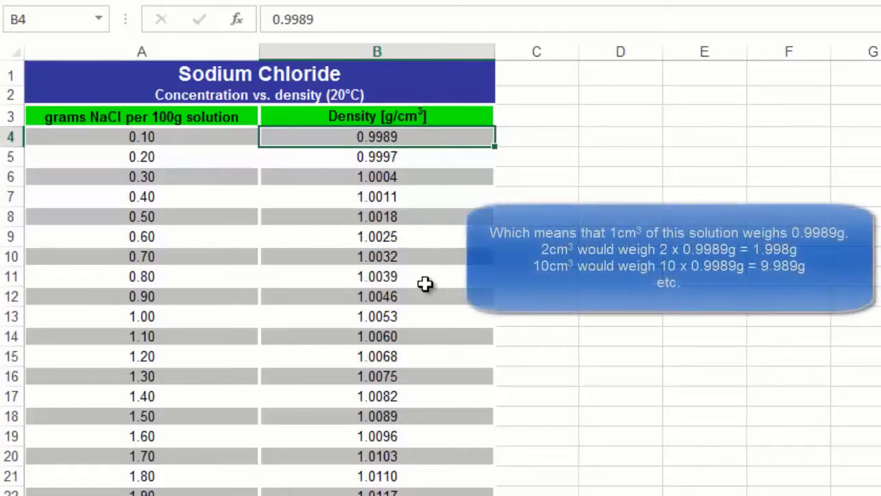
pyautogui.click(449, 114)
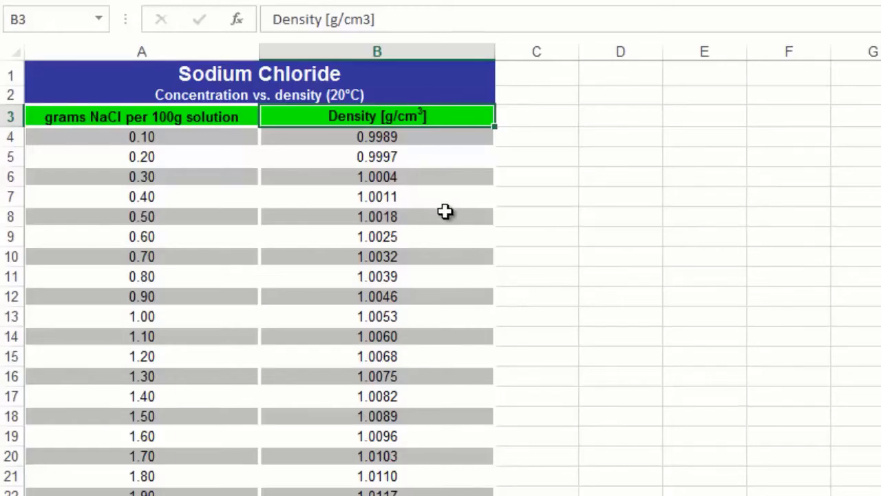
# Insert a markers-only scatter chart from the concentration and density columns with their headers, and enlarge it to about column K, row 100
pyautogui.moveTo(210, 115); pyautogui.dragTo(335, 487)
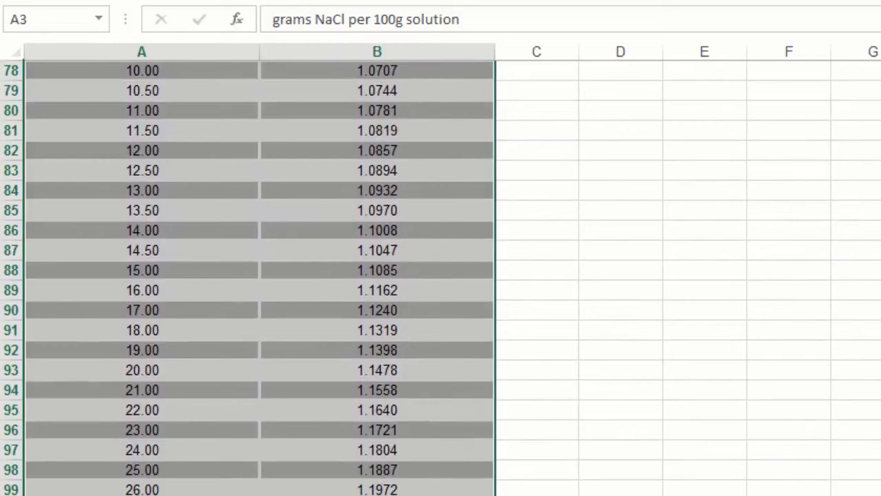
pyautogui.click(569, 4)
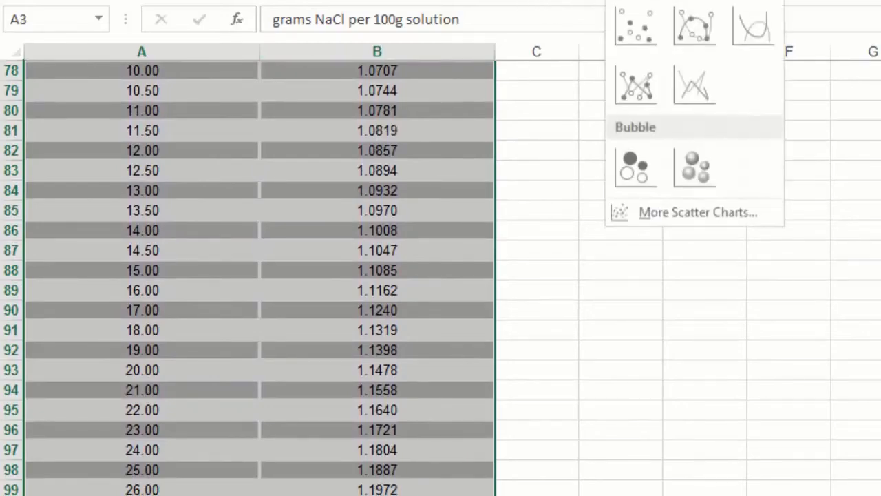
pyautogui.click(634, 29)
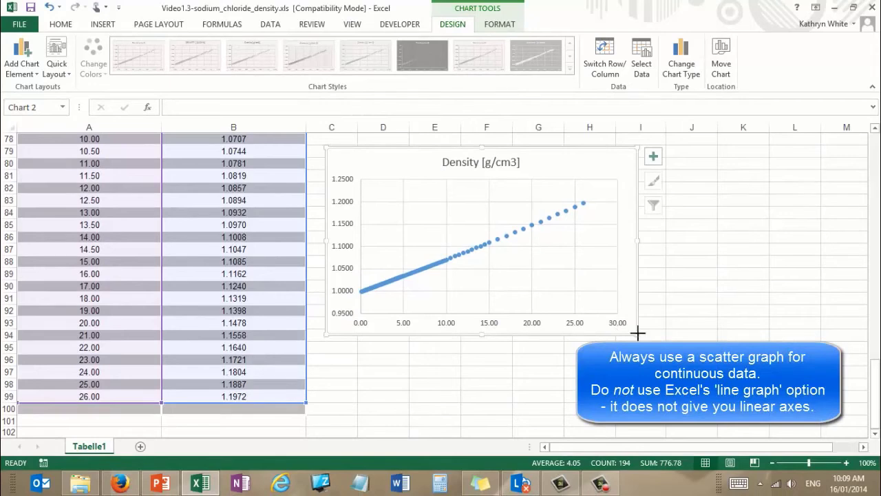
pyautogui.moveTo(636, 333); pyautogui.dragTo(776, 413)
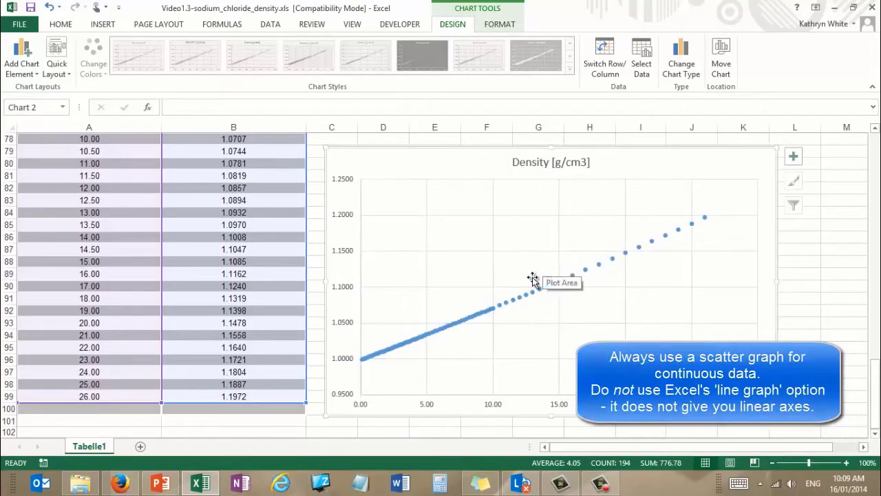
# Set the font size of the chart's horizontal and vertical axis labels to 12
pyautogui.click(506, 405)
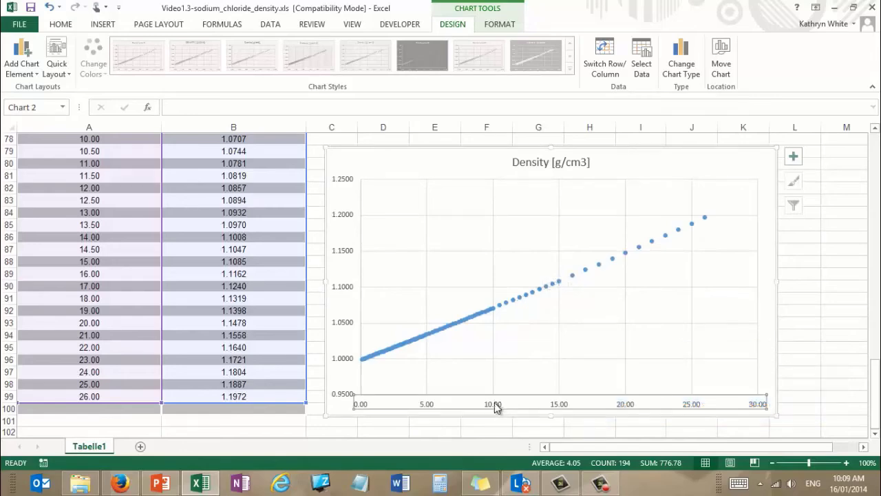
pyautogui.rightClick(499, 404)
pyautogui.click(537, 310)
pyautogui.press('Return')
pyautogui.rightClick(347, 241)
pyautogui.click(382, 288)
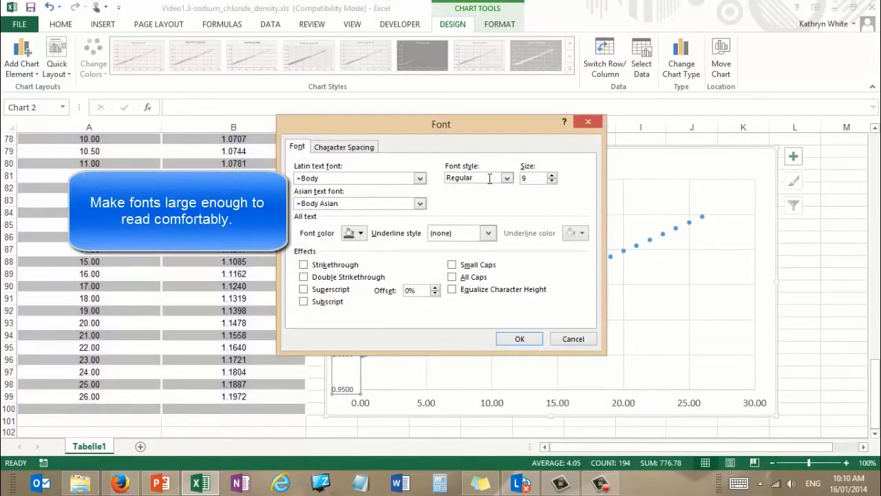
pyautogui.write('12')
pyautogui.press('Return')
# Change the chart title to "Concentration vs density for salt water"
pyautogui.click(529, 163)
pyautogui.tripleClick(529, 163)
pyautogui.write('Concent')
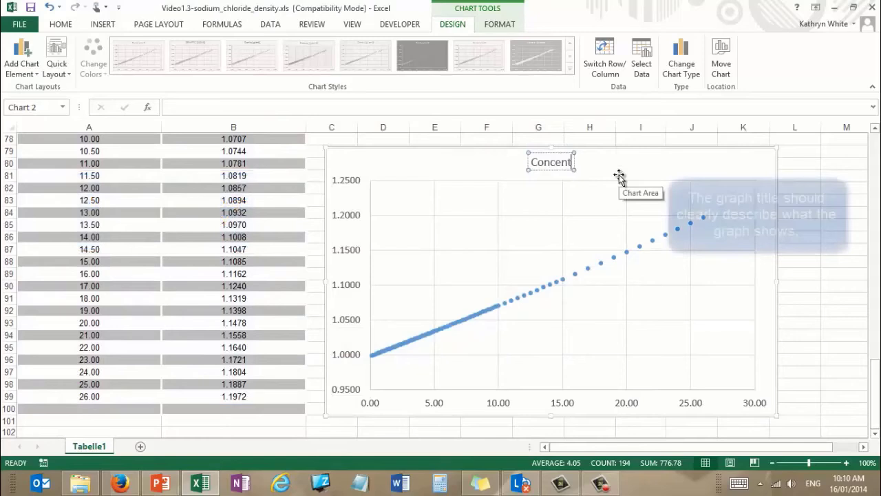
pyautogui.write('ration vs density for salt water')
pyautogui.click(419, 173)
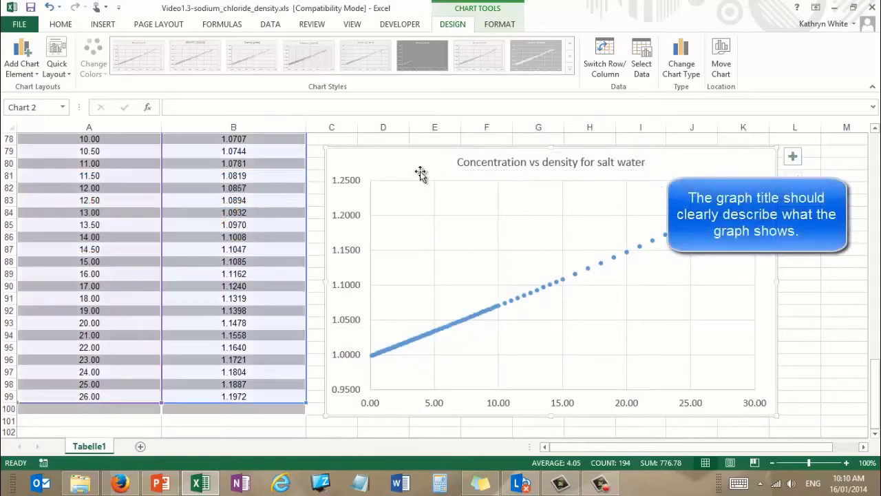
# Add the horizontal axis title "Concentration (g NaCl per 100g solution)" and enlarge its font
pyautogui.click(353, 208)
pyautogui.click(26, 65)
pyautogui.moveTo(42, 103)
pyautogui.click(131, 104)
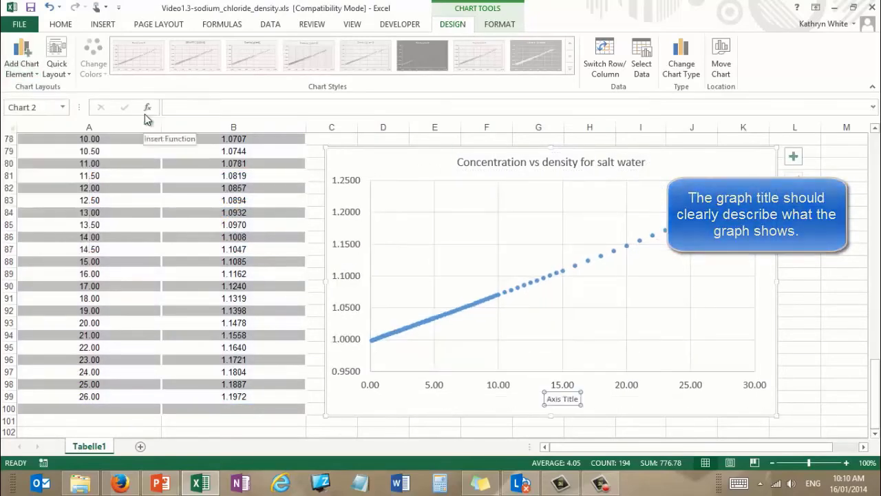
pyautogui.write('Concentration (g NaCl per 100g solution)')
pyautogui.press('Return')
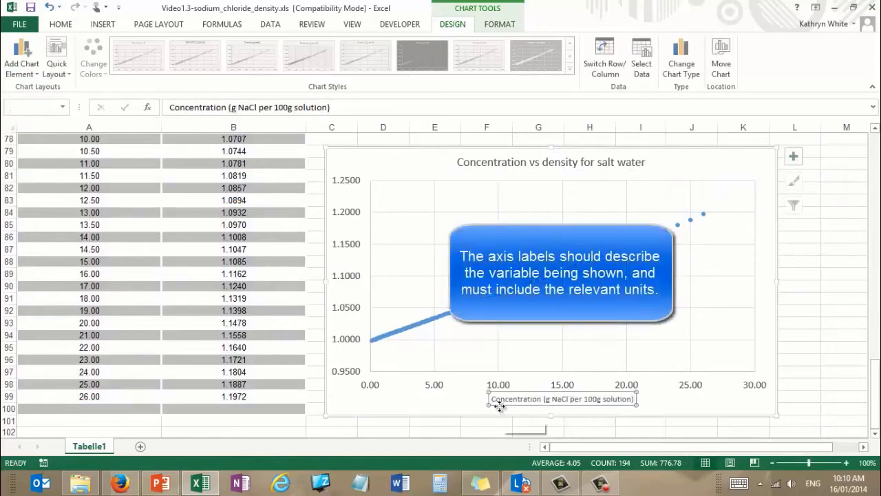
pyautogui.rightClick(630, 400)
pyautogui.click(658, 337)
pyautogui.click(570, 336)
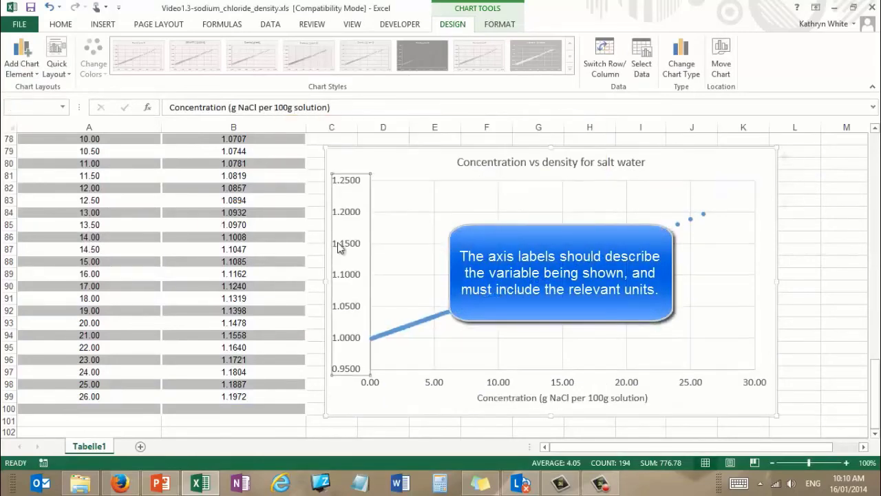
# Add the vertical axis title "Density (g/cm3)" and enlarge its font to match the horizontal axis title
pyautogui.click(27, 66)
pyautogui.moveTo(42, 99)
pyautogui.click(148, 136)
pyautogui.write('Density (g/cm3)')
pyautogui.press('Return')
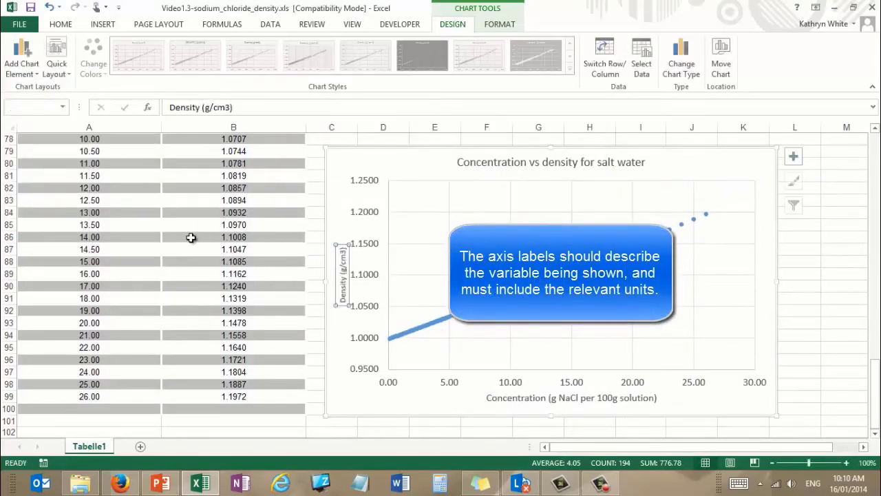
pyautogui.moveTo(342, 303); pyautogui.dragTo(342, 245)
# Make the chart title bold and deselect the chart
pyautogui.moveTo(456, 163); pyautogui.dragTo(738, 173)
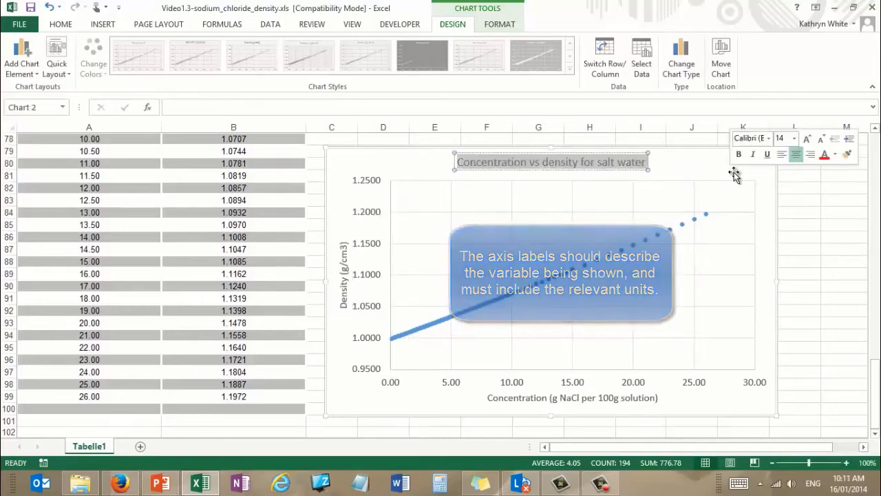
pyautogui.click(817, 267)
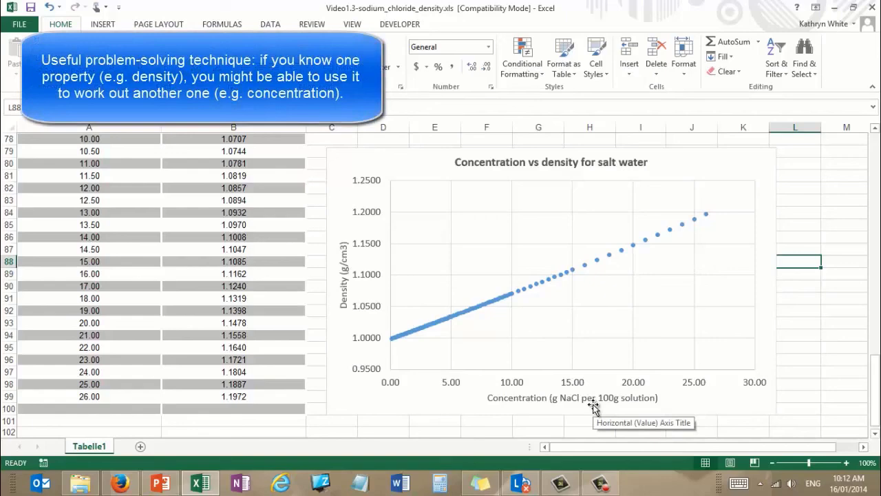
pyautogui.moveTo(572, 273)
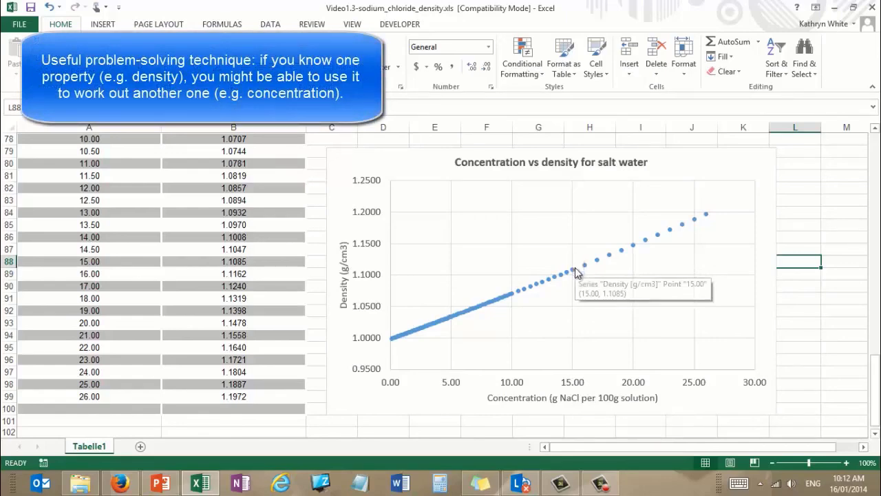